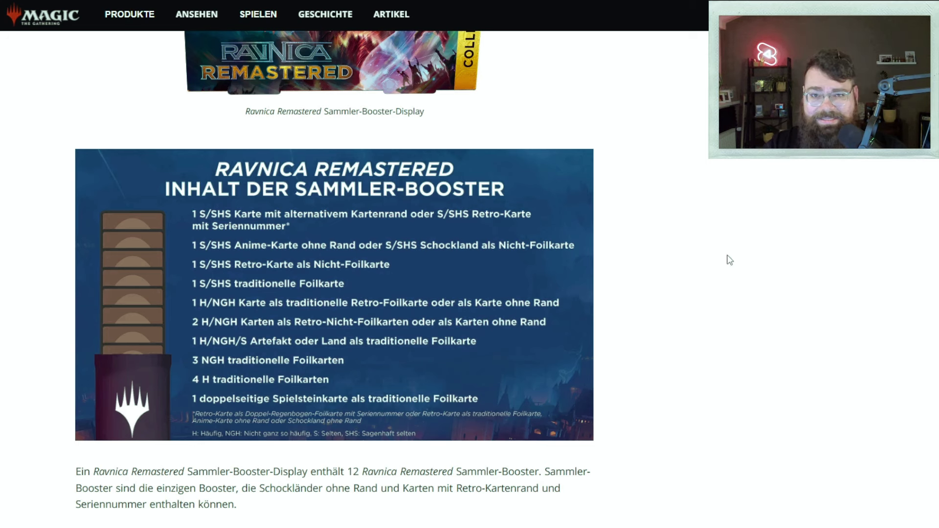
# Examine the Ravnica Remastered Sammler-Booster contents and the percentages listed for each card slot in the article
pyautogui.scroll(-5, 728, 260)
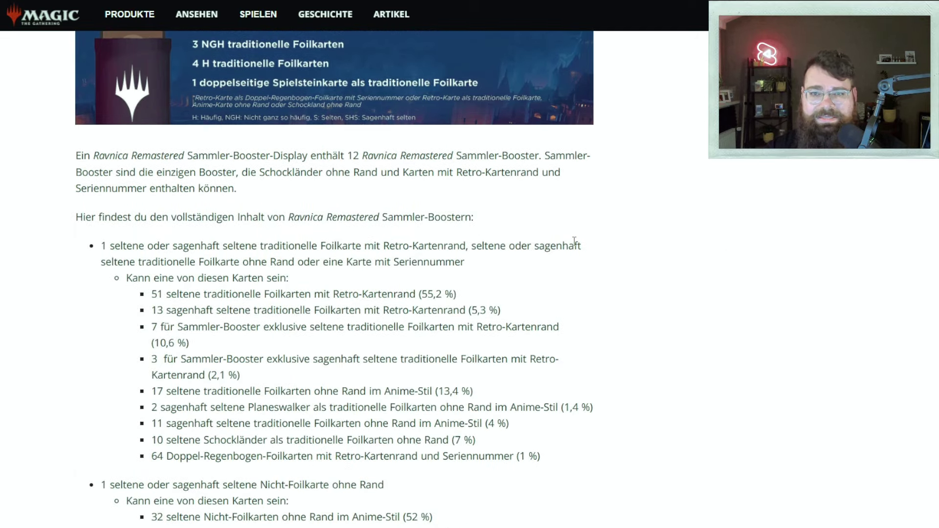
pyautogui.moveTo(421, 293); pyautogui.dragTo(457, 294)
pyautogui.scroll(-1, 351, 307)
pyautogui.scroll(-8, 527, 308)
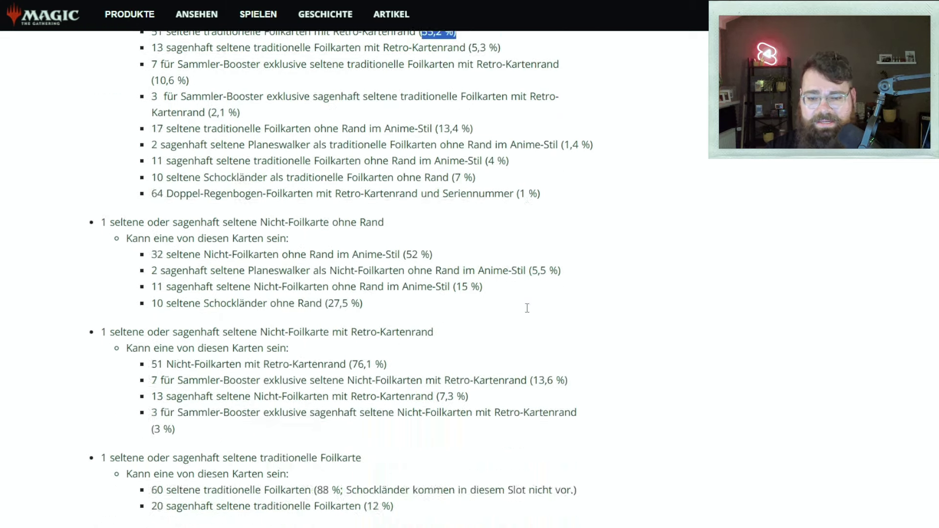
pyautogui.scroll(-3, 406, 250)
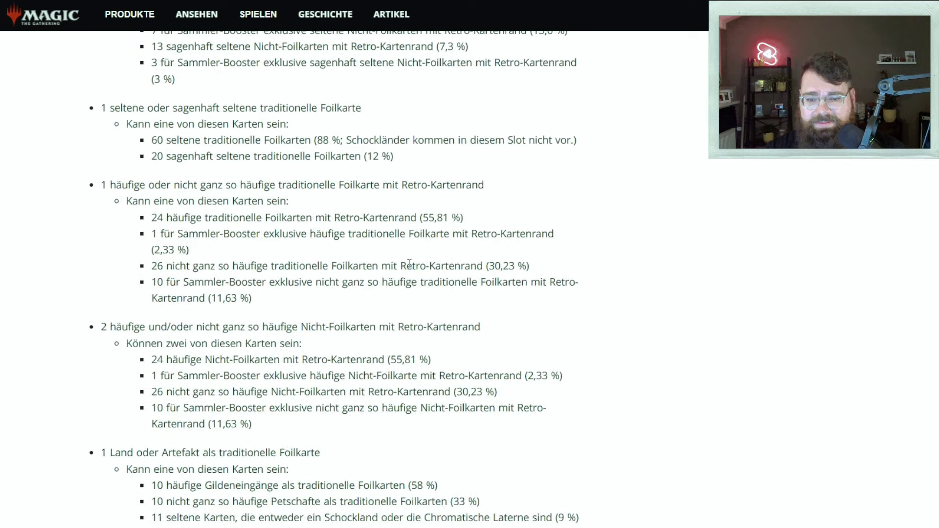
pyautogui.moveTo(420, 222); pyautogui.dragTo(478, 221)
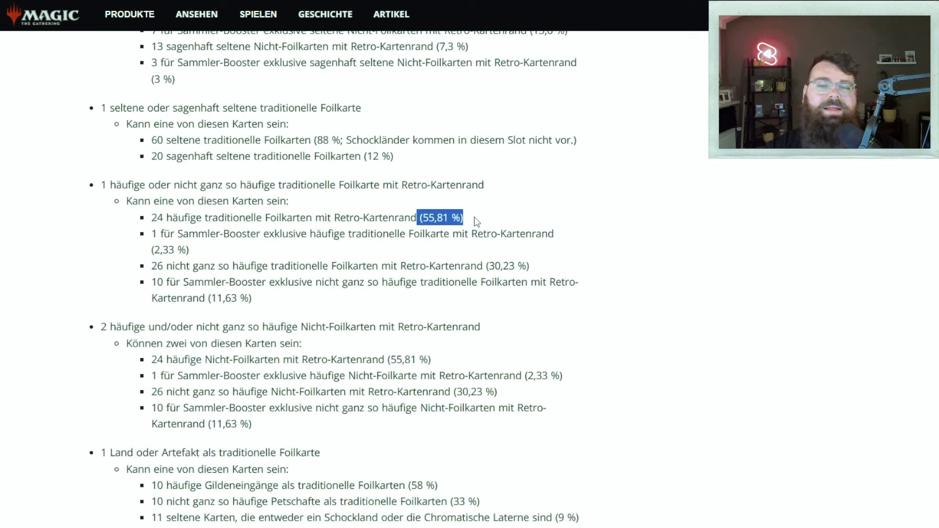
pyautogui.click(477, 221)
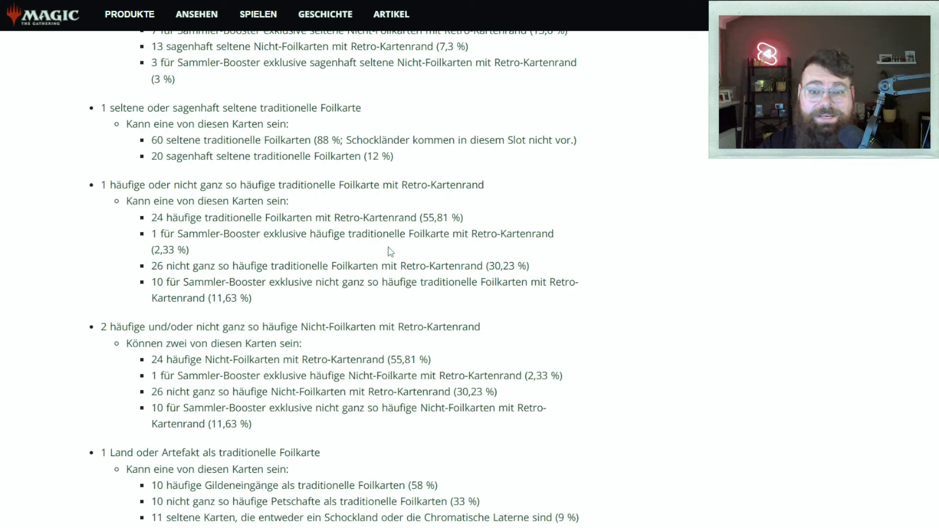
pyautogui.scroll(20, 391, 252)
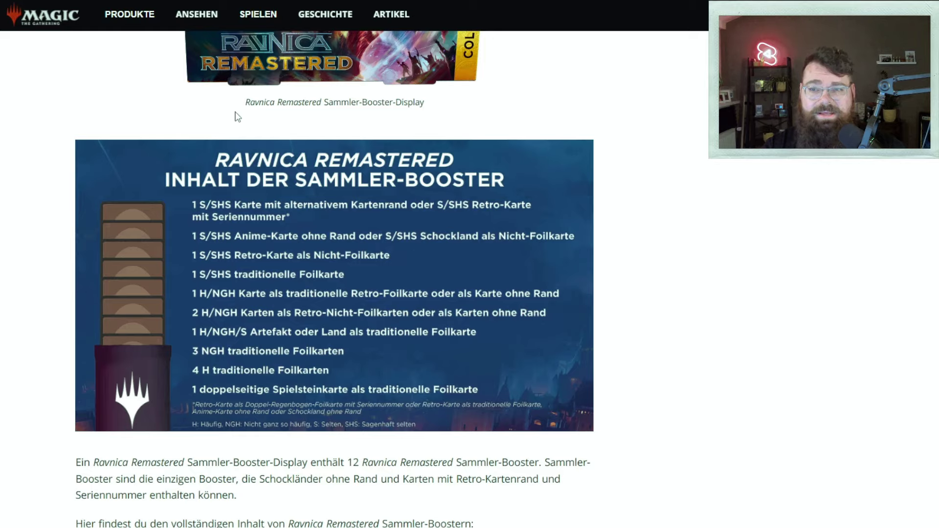
# Switch to the Collector Booster RVR spreadsheet and enter average prices of 0,00 € for 4 Foil Commons and 0,125 € for 3 Foil Uncommons
pyautogui.click(159, 21)
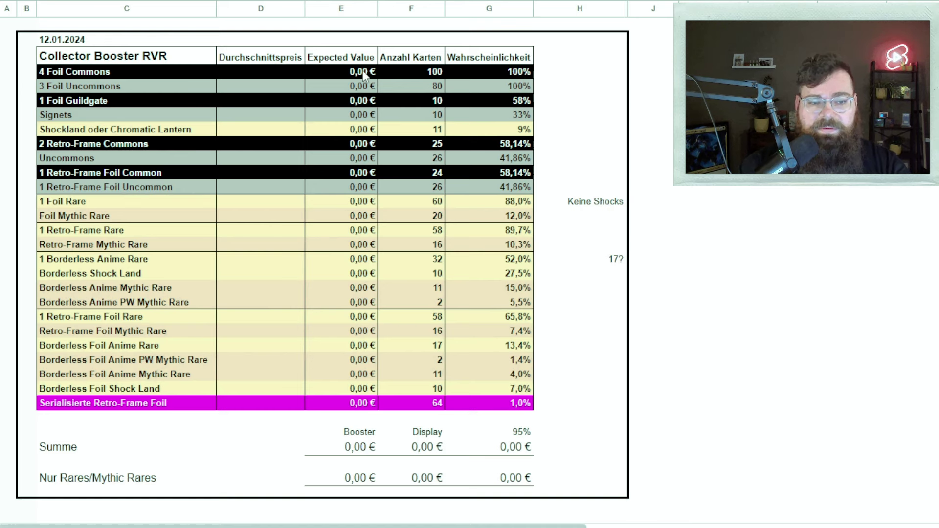
pyautogui.click(268, 74)
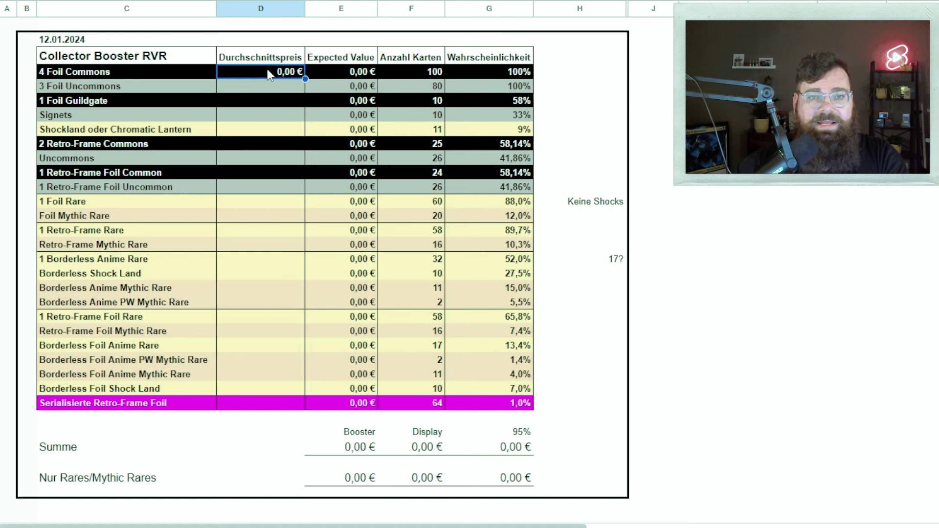
pyautogui.click(606, 86)
pyautogui.click(291, 87)
pyautogui.write('0,13')
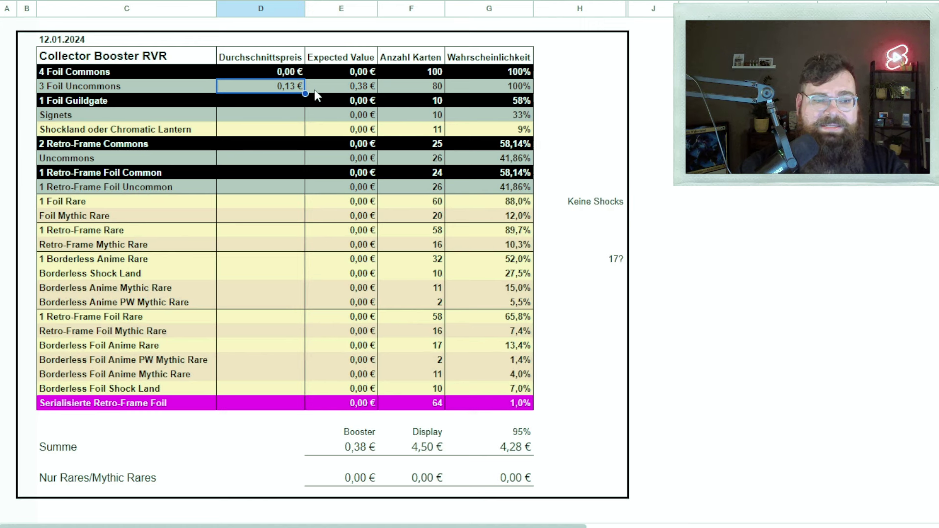
# Try showing the expected value and average price of the 3 Foil Uncommons with three decimal places
pyautogui.click(353, 87)
pyautogui.click(275, 87)
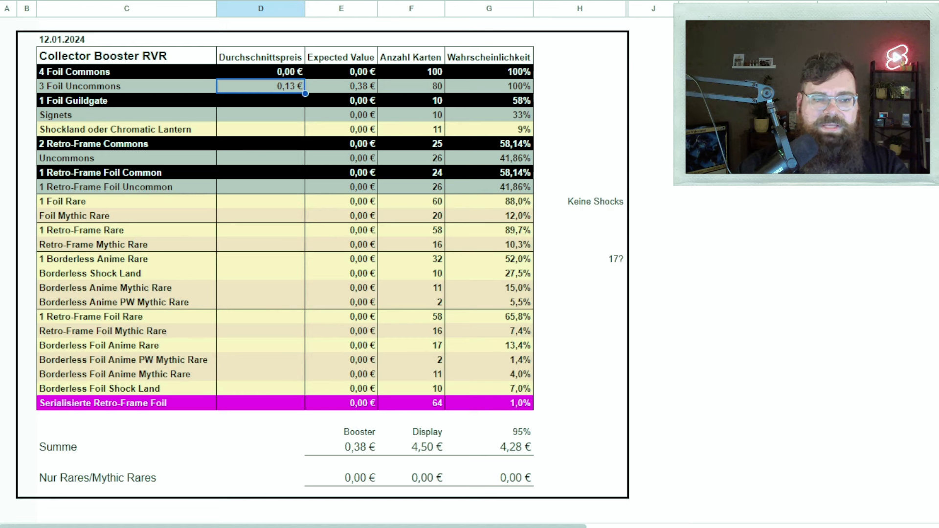
pyautogui.click(347, 91)
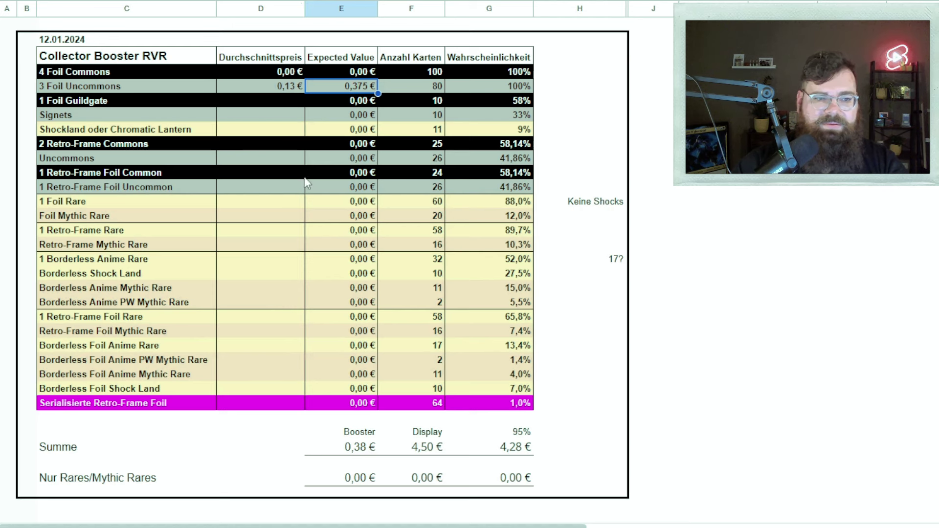
pyautogui.hotkey('ctrl', 'z')
pyautogui.press('Left')
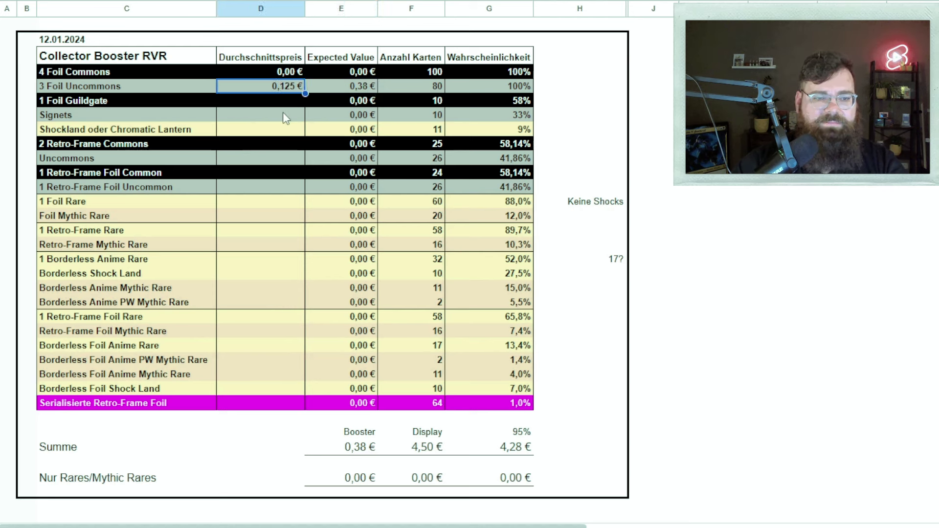
# Enter average prices of 0,00 € for 1 Foil Guildgate, 0,00 € for Signets and 14,05 € for Shockland oder Chromatic Lantern
pyautogui.press('Down')
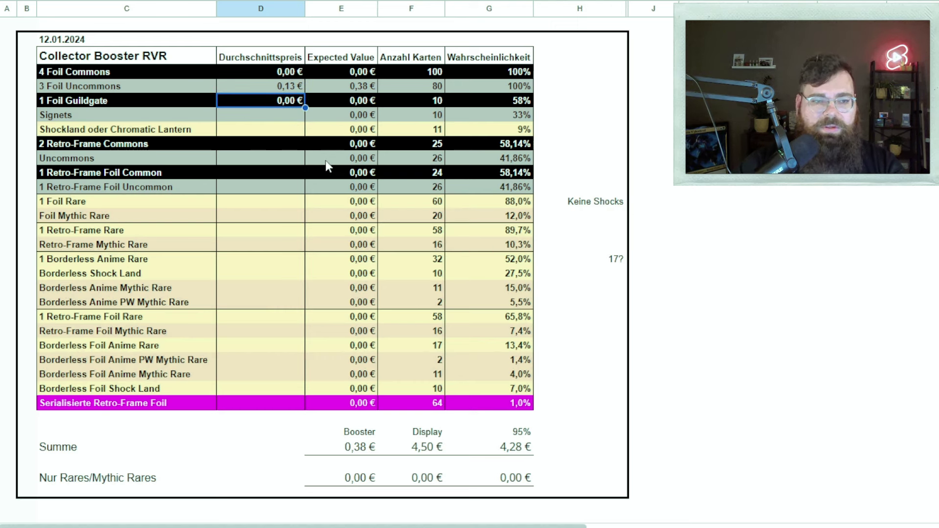
pyautogui.press('Down')
pyautogui.write('0,00 €')
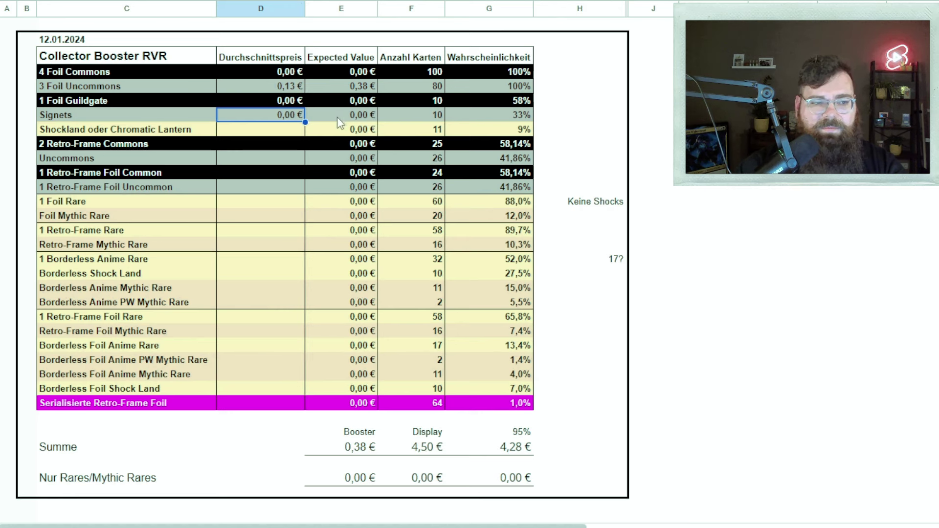
pyautogui.press('Down')
pyautogui.write('14,05 €')
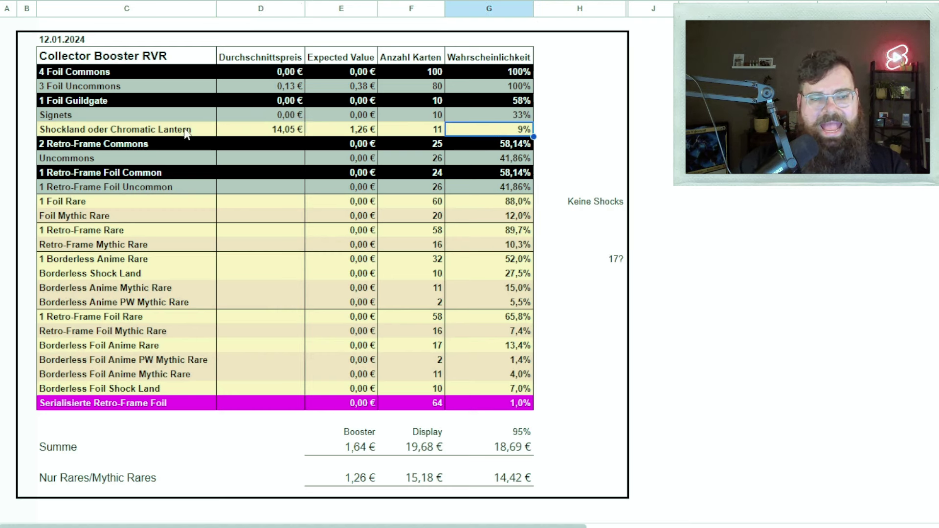
pyautogui.moveTo(189, 131); pyautogui.dragTo(495, 136)
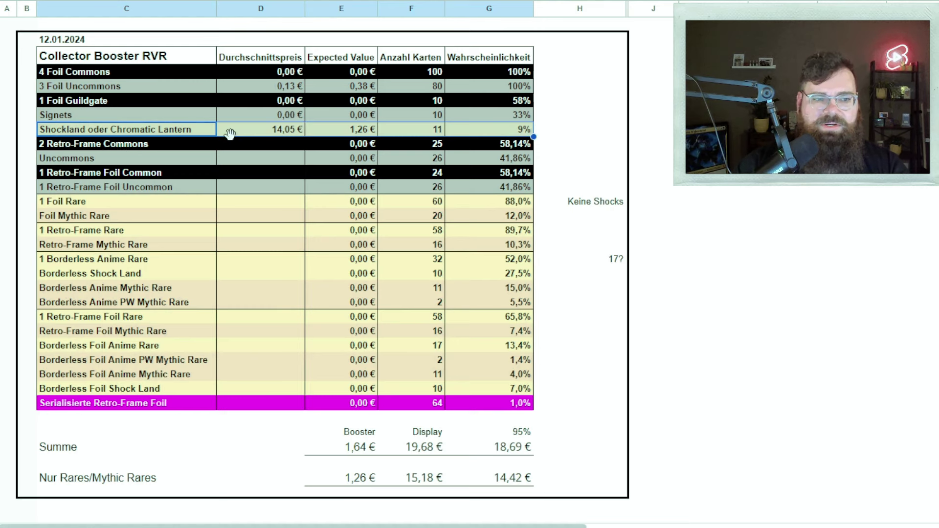
pyautogui.click(204, 133)
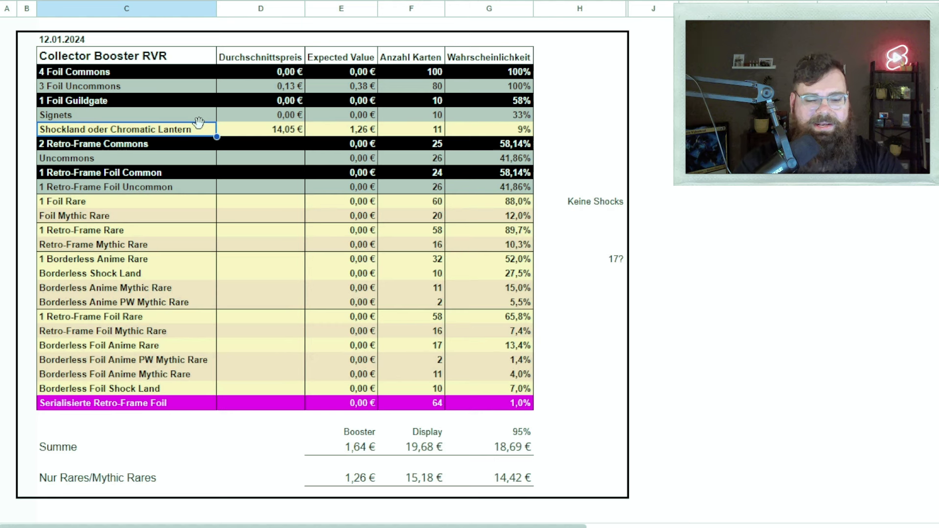
pyautogui.click(278, 131)
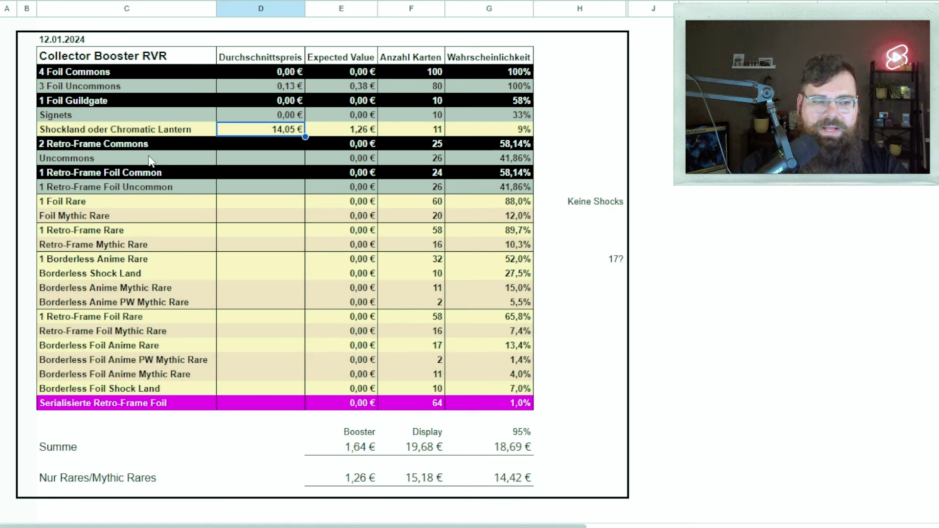
# Enter the Retro-Frame average prices: Commons 0,00 €, Uncommons 0,53 €, Foil Common 0,41 € and Foil Uncommon 1,90 €
pyautogui.press('Down')
pyautogui.click(287, 161)
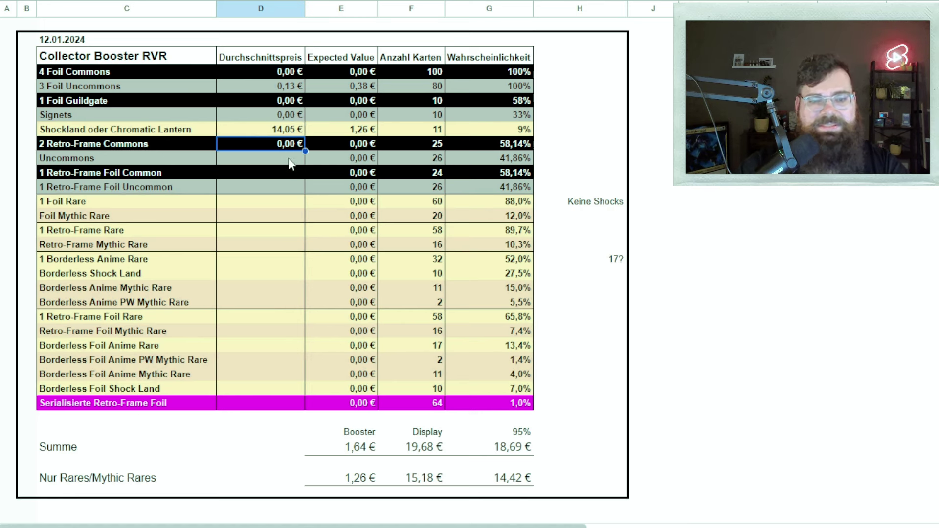
pyautogui.write('0,53')
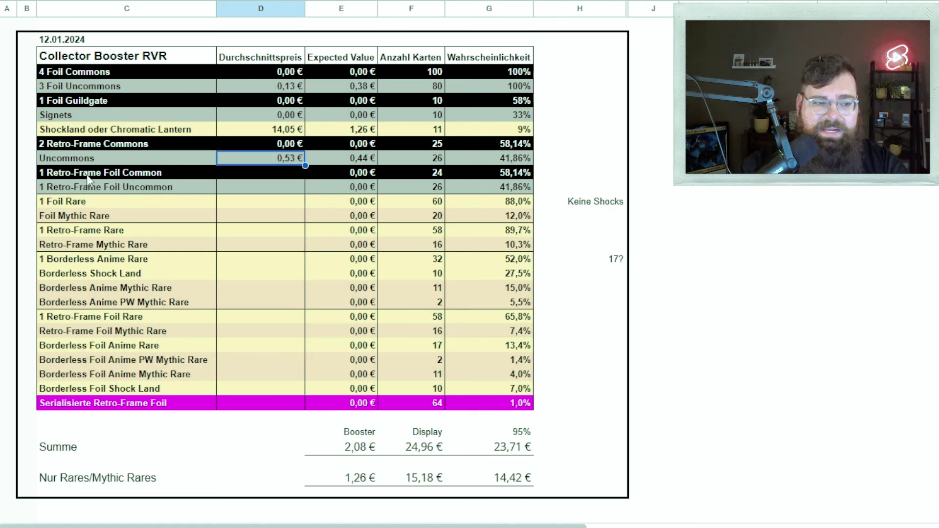
pyautogui.press('Down')
pyautogui.write('0,41')
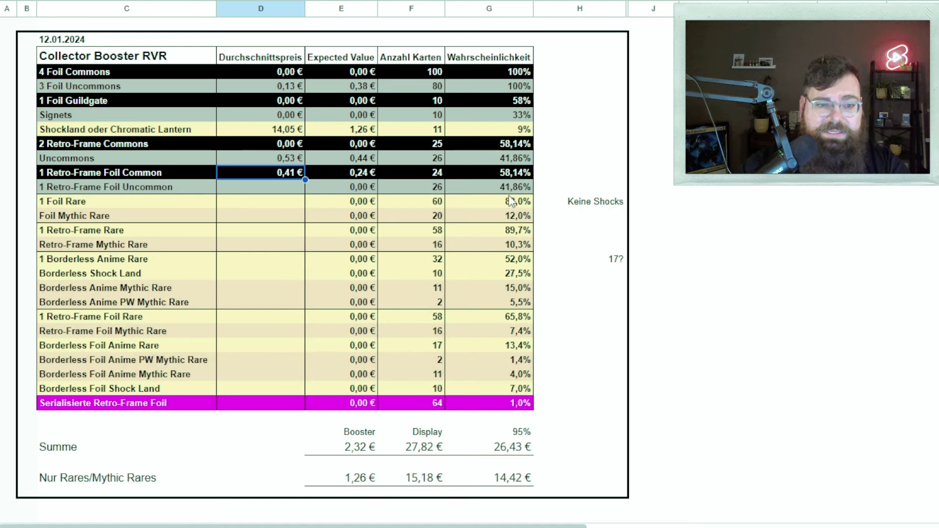
pyautogui.press('Down')
pyautogui.write('1,90 €')
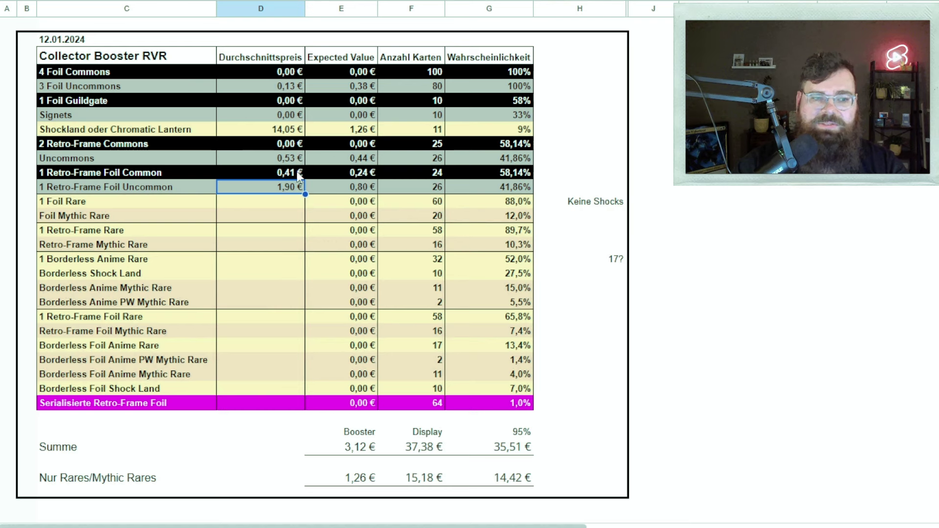
# Compare the Shockland oder Chromatic Lantern row with the per-booster Summe and Nur Rares/Mythic Rares totals
pyautogui.moveTo(126, 130); pyautogui.dragTo(513, 134)
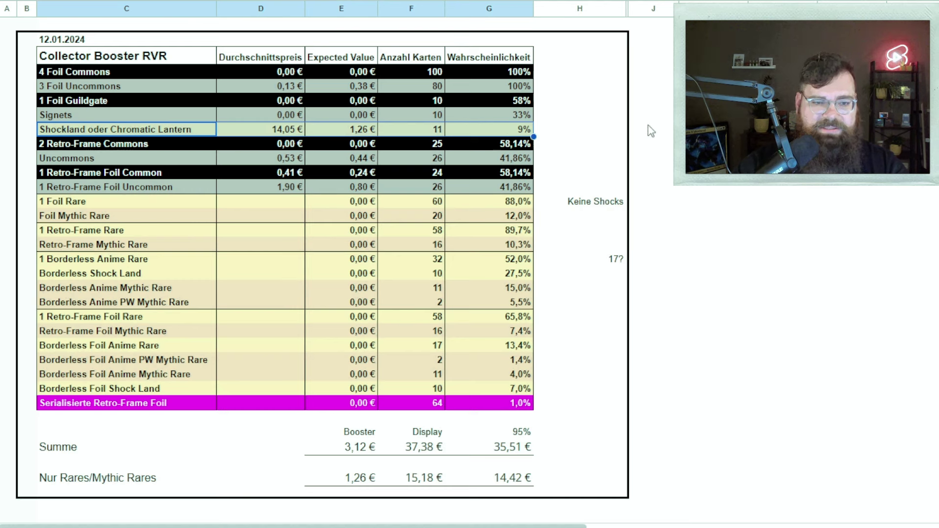
pyautogui.click(610, 117)
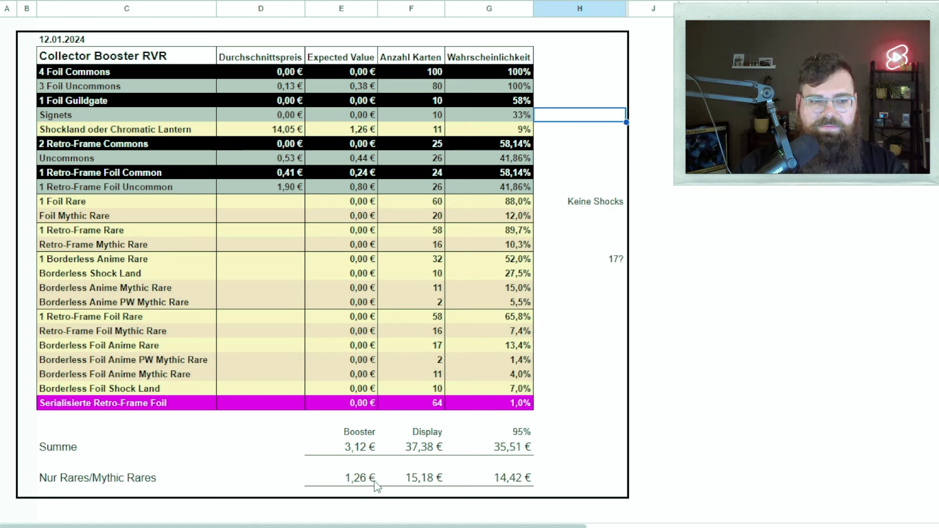
pyautogui.click(350, 483)
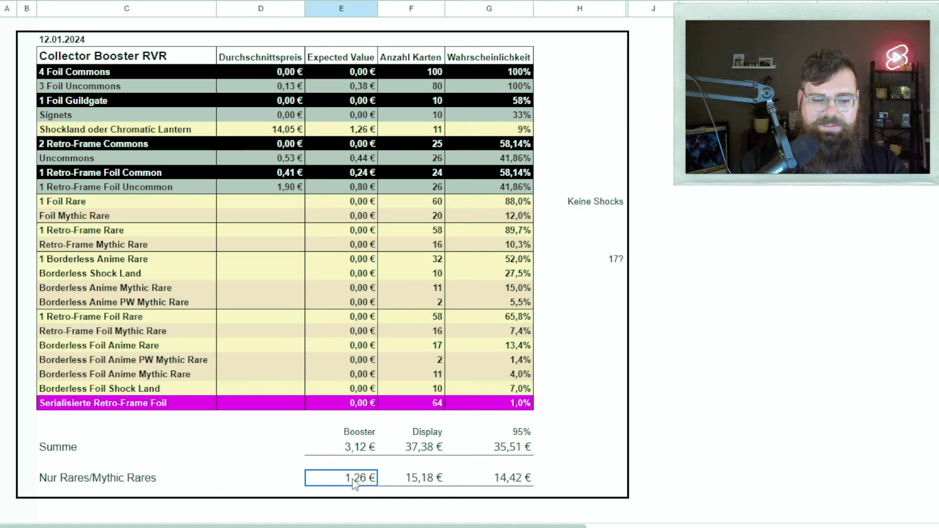
pyautogui.click(368, 451)
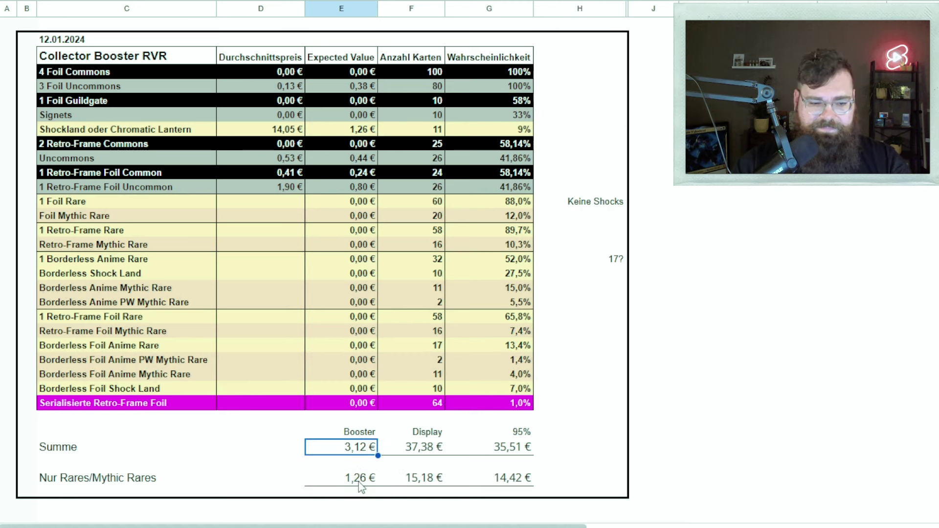
pyautogui.click(360, 484)
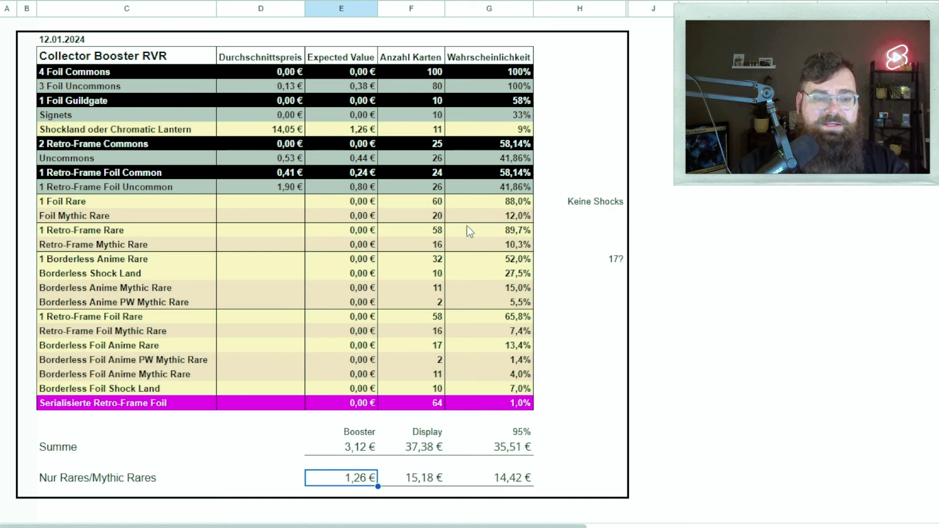
# Enter average prices of 1,17 € for 1 Foil Rare and 9,37 € for Foil Mythic Rare
pyautogui.click(231, 205)
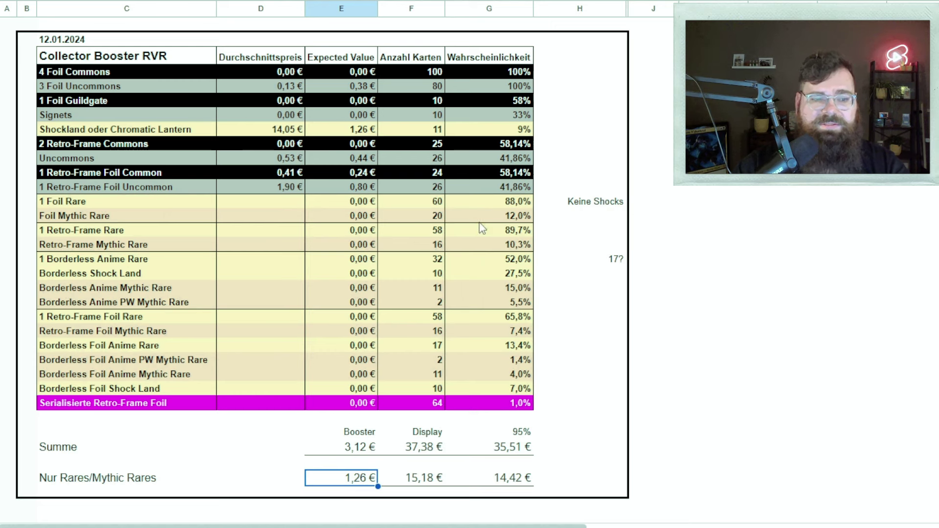
pyautogui.write('1,17 €')
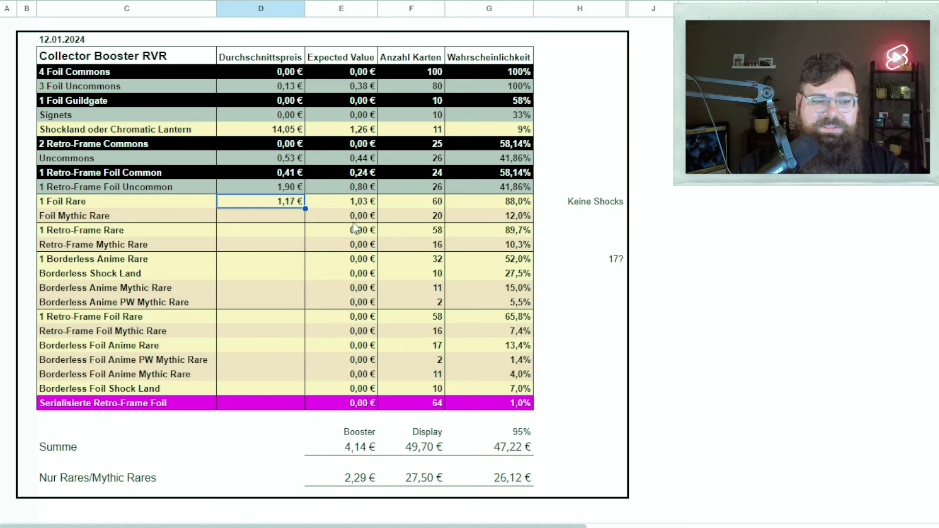
pyautogui.click(286, 216)
pyautogui.write('9,37 €')
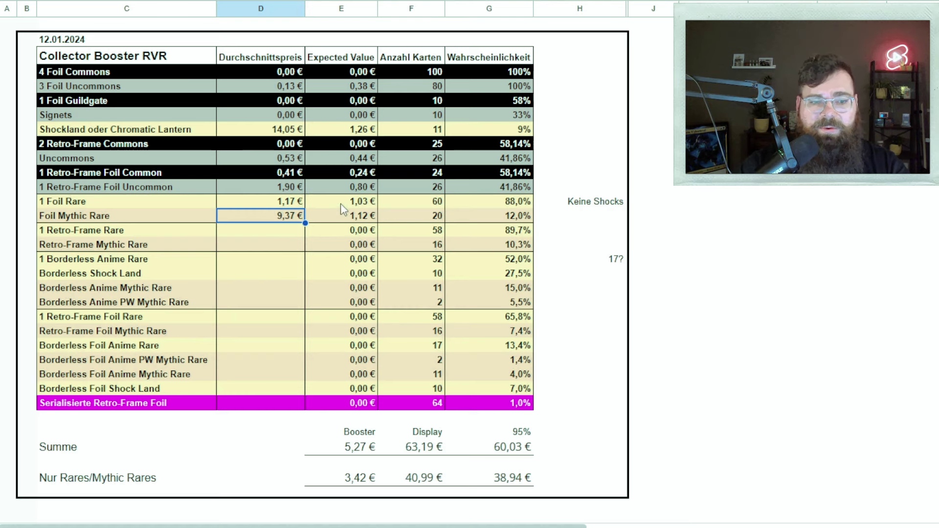
# Examine the Foil Rare and Foil Mythic Rare expected values, the Keine Shocks note and the Shockland row's probability
pyautogui.moveTo(341, 205); pyautogui.dragTo(346, 217)
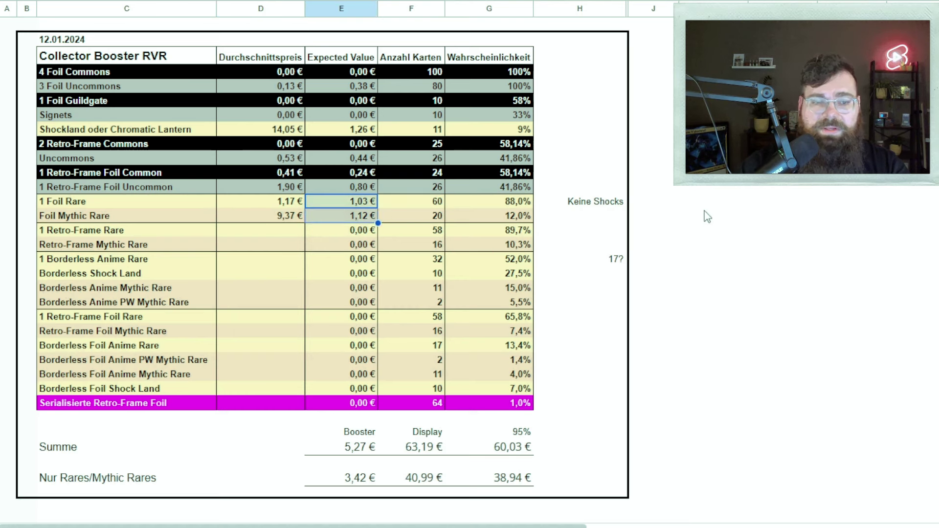
pyautogui.click(723, 206)
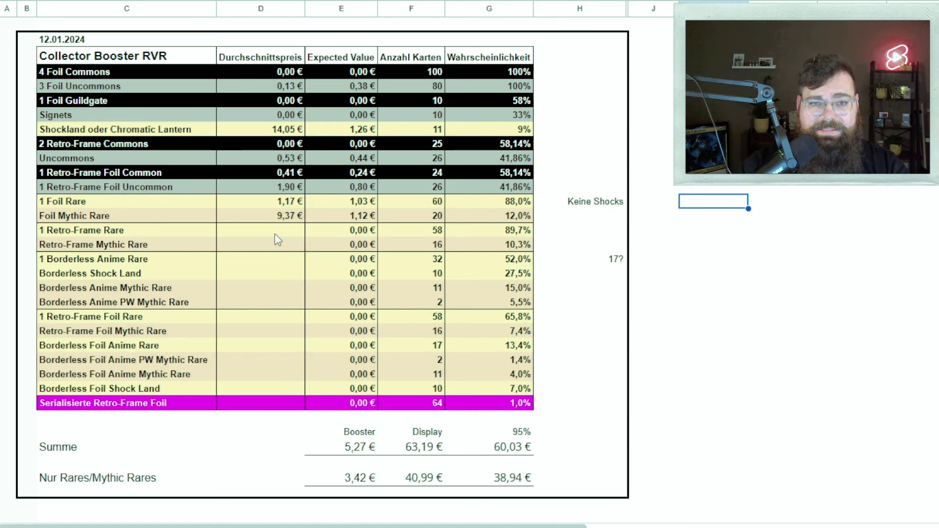
pyautogui.click(594, 208)
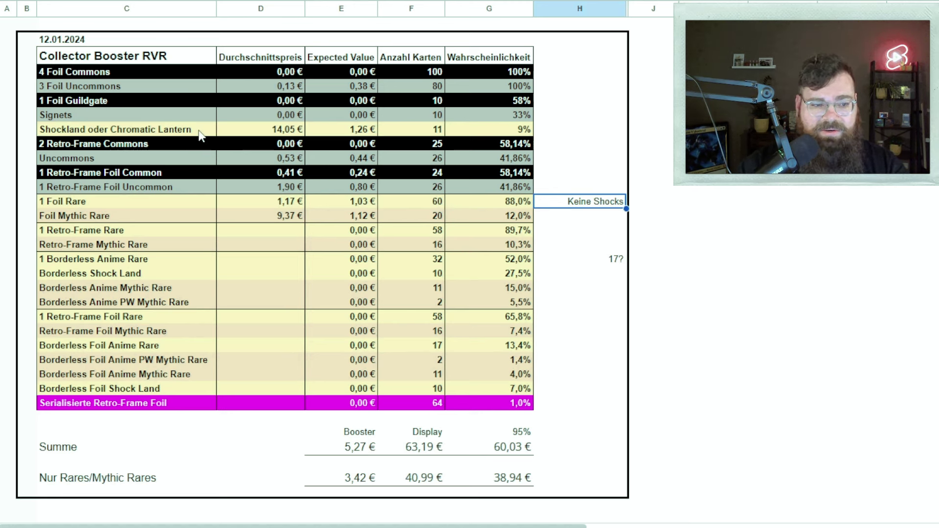
pyautogui.moveTo(225, 130); pyautogui.dragTo(484, 129)
pyautogui.click(487, 130)
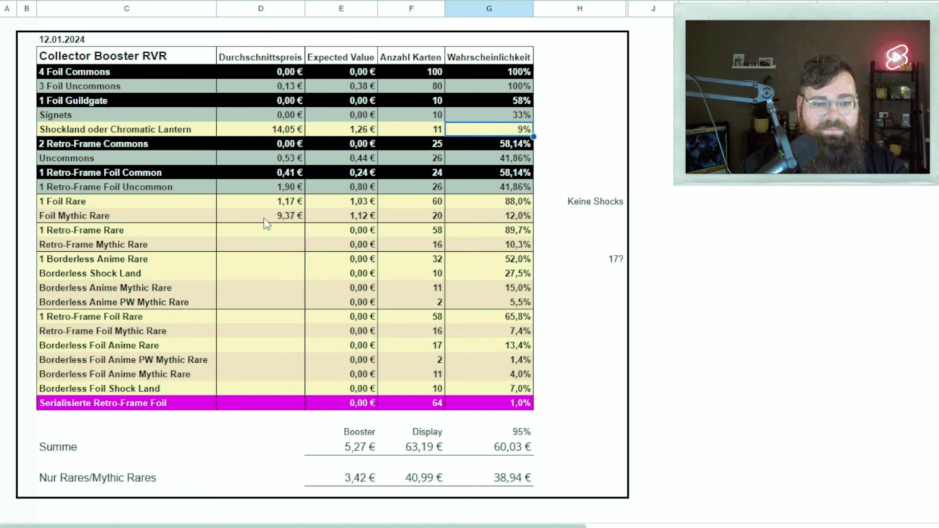
pyautogui.moveTo(177, 204); pyautogui.dragTo(489, 208)
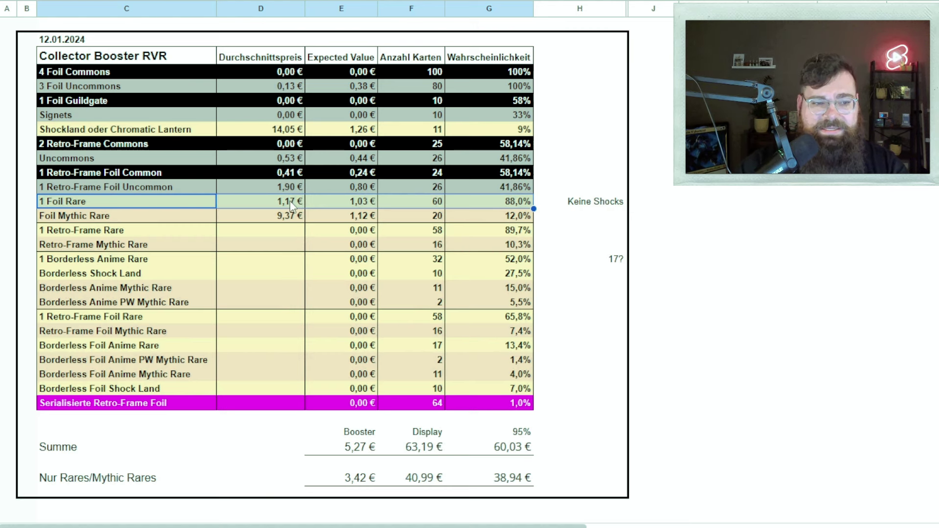
# Enter average prices of 4,11 € for 1 Retro-Frame Rare and 8,28 € for Retro-Frame Mythic Rare
pyautogui.click(344, 205)
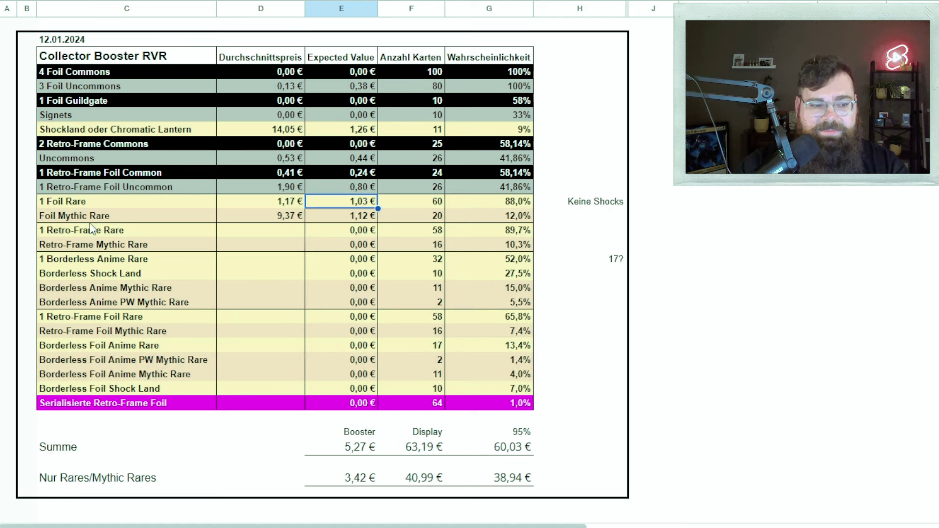
pyautogui.click(260, 232)
pyautogui.write('4,11')
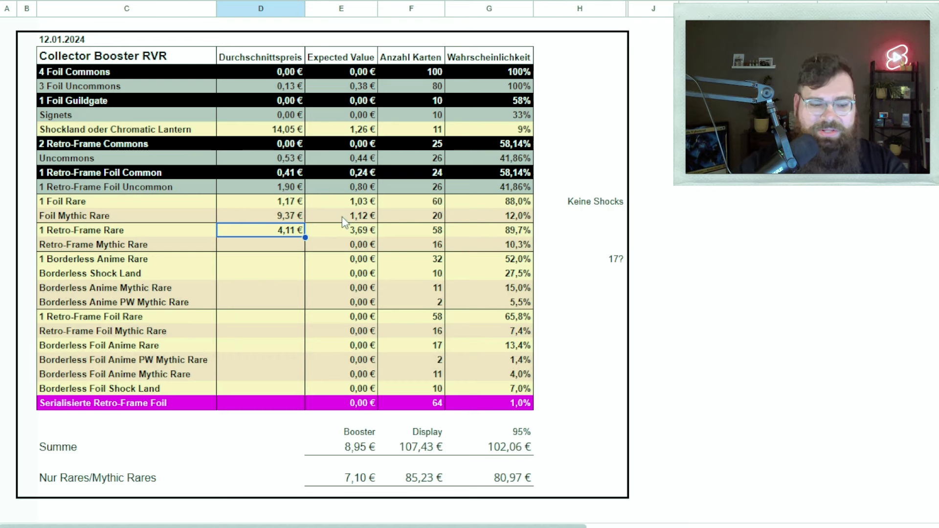
pyautogui.click(290, 247)
pyautogui.write('8,28')
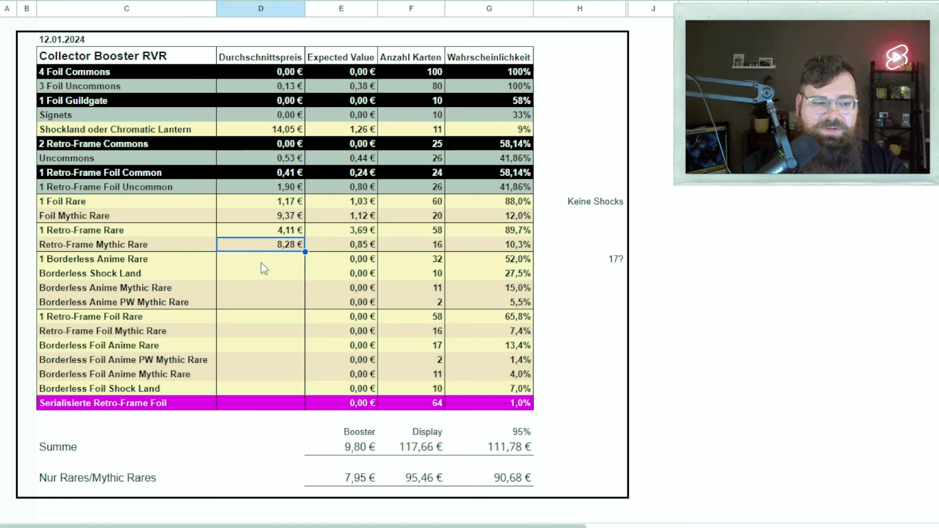
# Examine the Retro-Frame Mythic Rare expected value and compare the Foil and Retro-Frame Rare and Mythic Rare probabilities
pyautogui.click(364, 249)
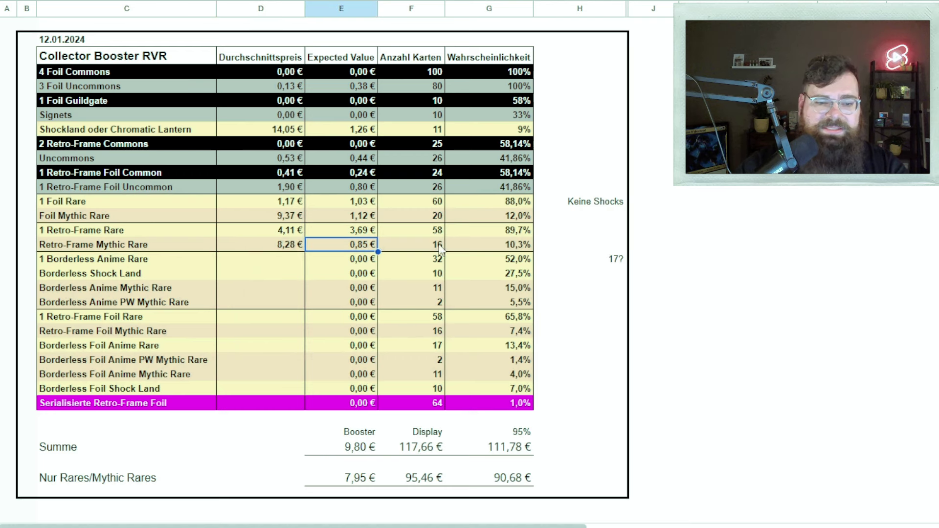
pyautogui.click(507, 247)
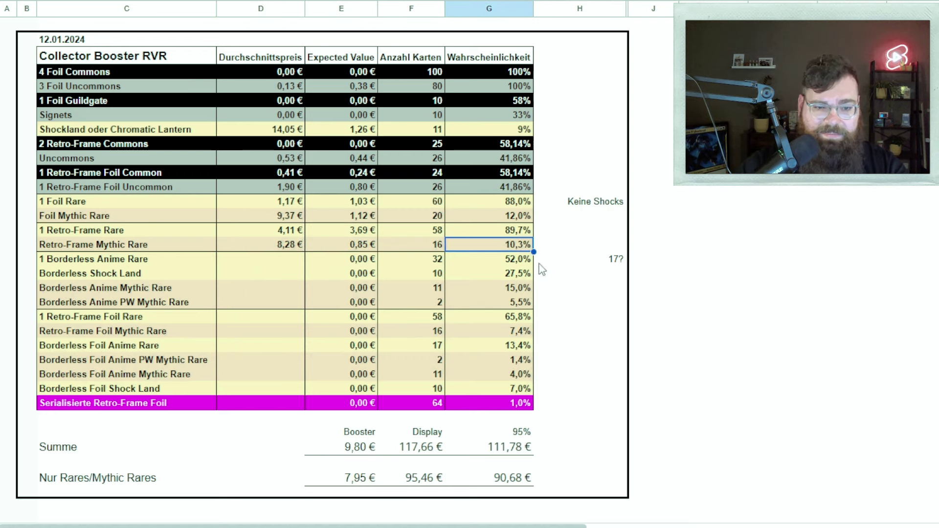
pyautogui.click(710, 230)
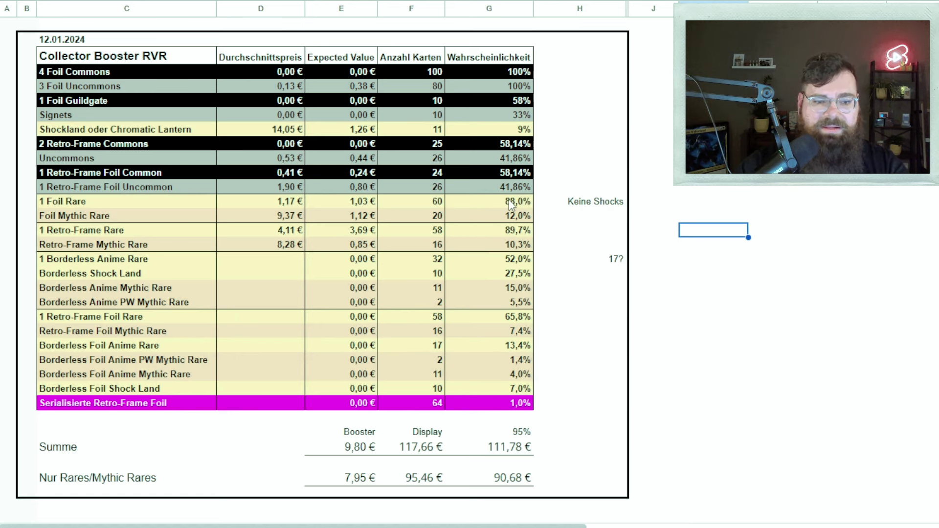
pyautogui.moveTo(511, 204); pyautogui.dragTo(515, 216)
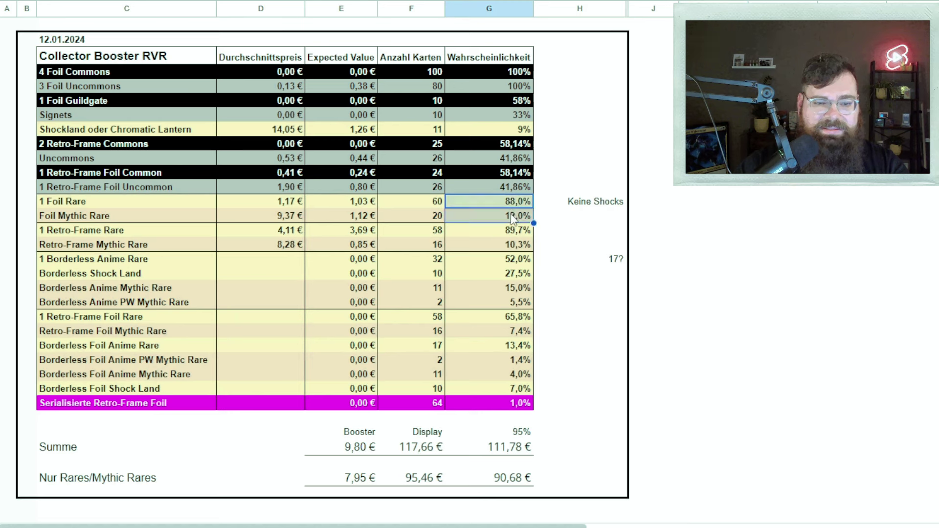
pyautogui.click(518, 211)
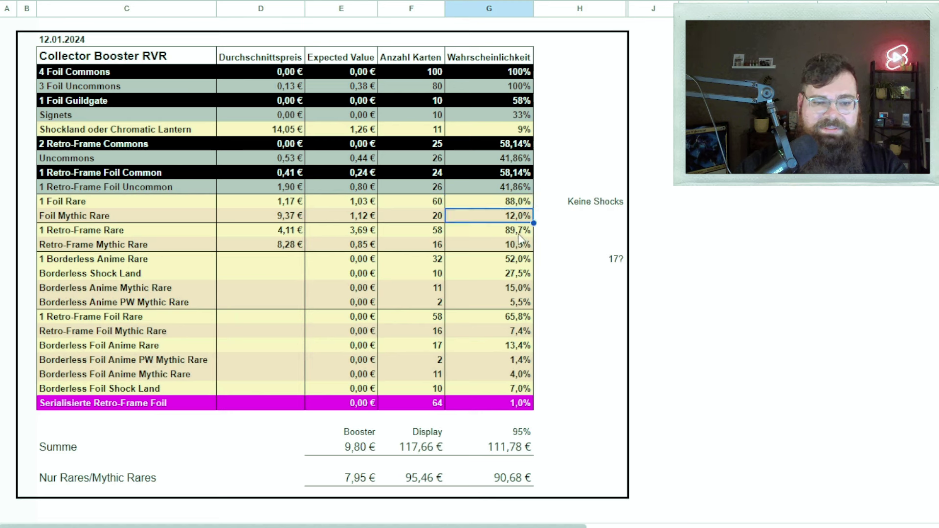
pyautogui.click(520, 234)
pyautogui.click(517, 247)
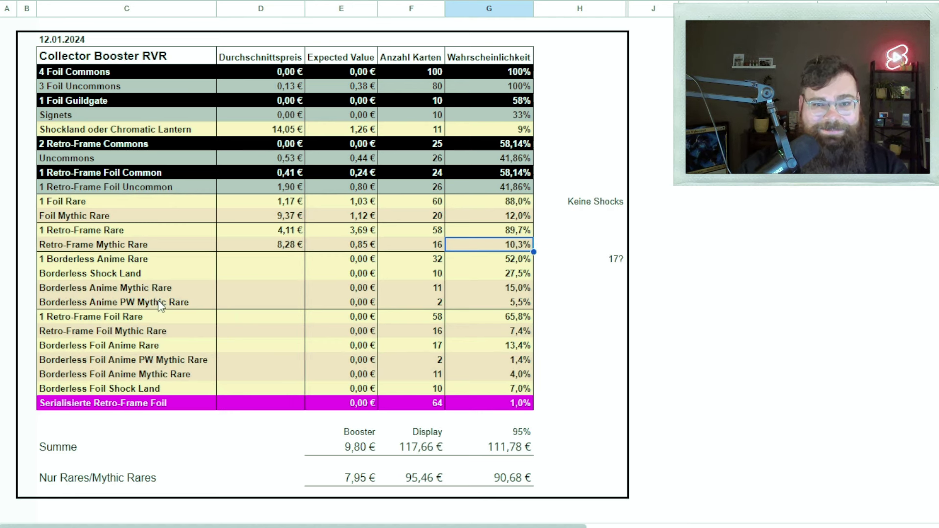
# Enter average prices of 2,65 € for 1 Borderless Anime Rare and 14,71 € for Borderless Shock Land
pyautogui.click(437, 261)
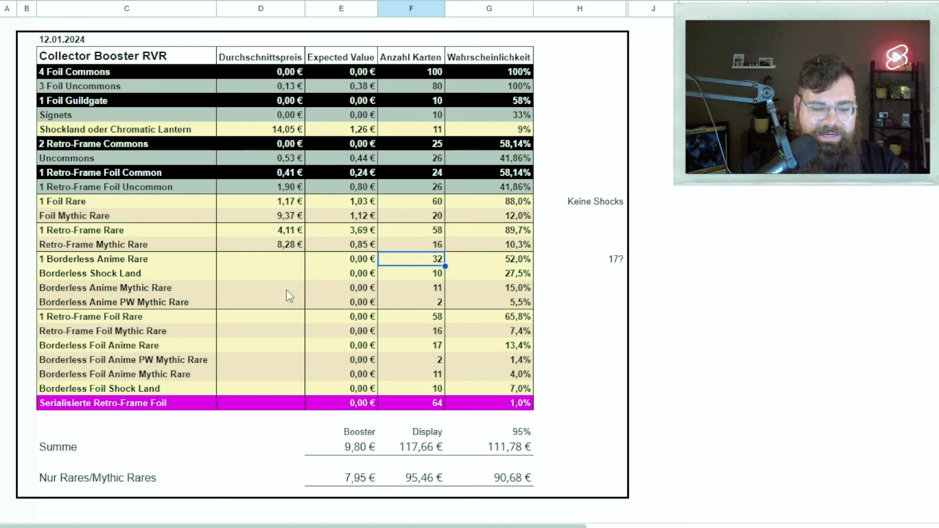
pyautogui.click(296, 262)
pyautogui.write('2,65 €')
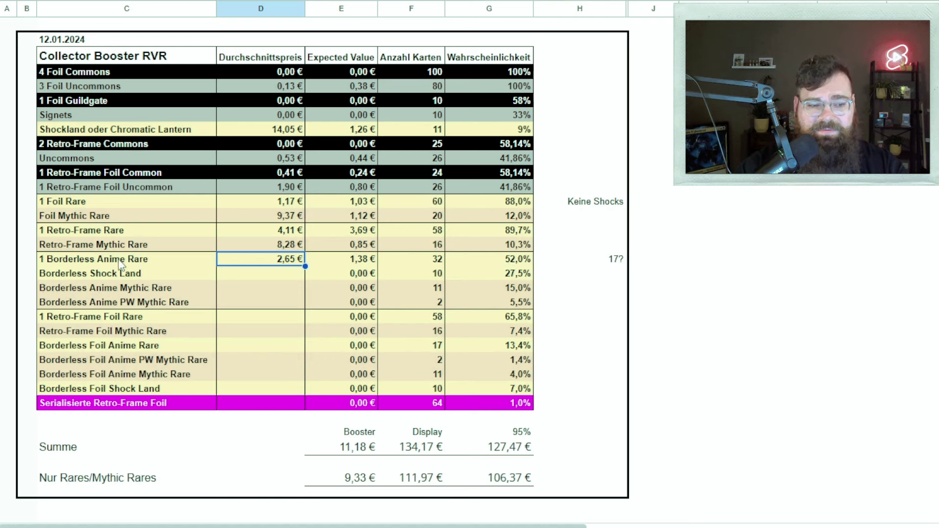
pyautogui.click(300, 273)
pyautogui.write('14,71')
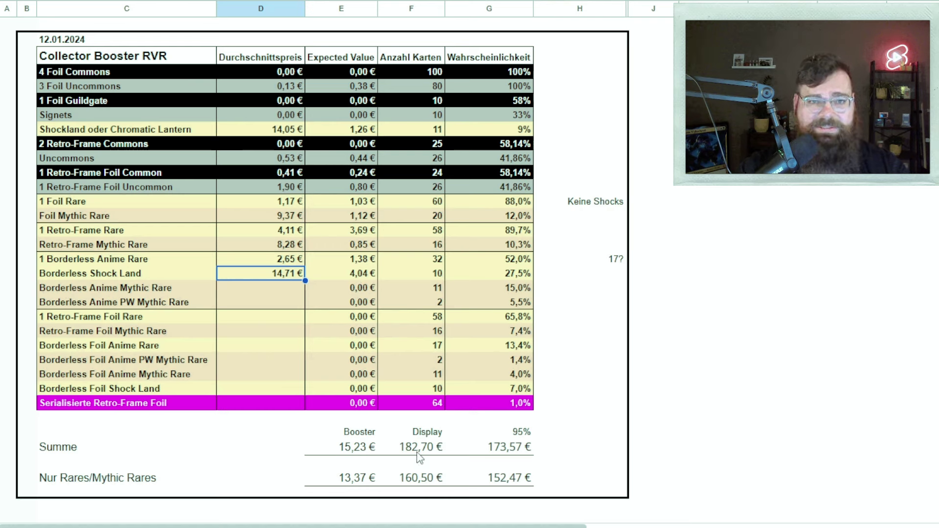
# Enter average prices of 10,37 € for Borderless Anime Mythic Rare and 1,08 € for Borderless Anime PW Mythic Rare
pyautogui.click(279, 290)
pyautogui.write('10,37 €')
pyautogui.click(238, 299)
pyautogui.write('1,08 €')
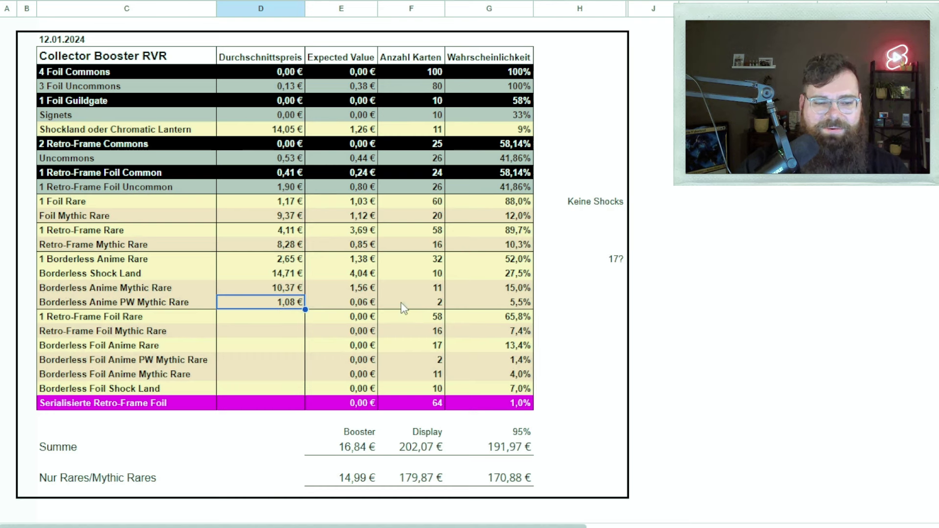
pyautogui.click(358, 304)
pyautogui.click(476, 307)
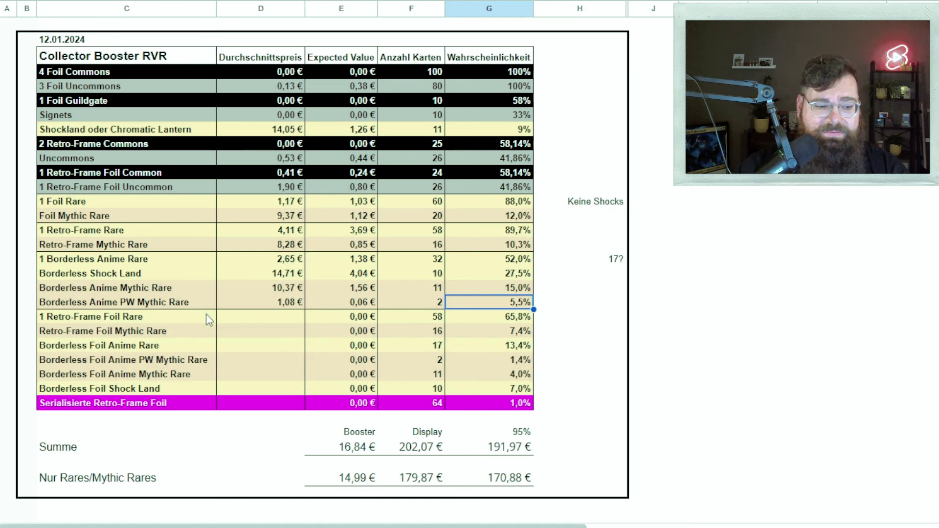
# Enter average prices of 10,08 € for 1 Retro-Frame Foil Rare and 13,98 € for Retro-Frame Foil Mythic Rare
pyautogui.click(263, 318)
pyautogui.write('10,08')
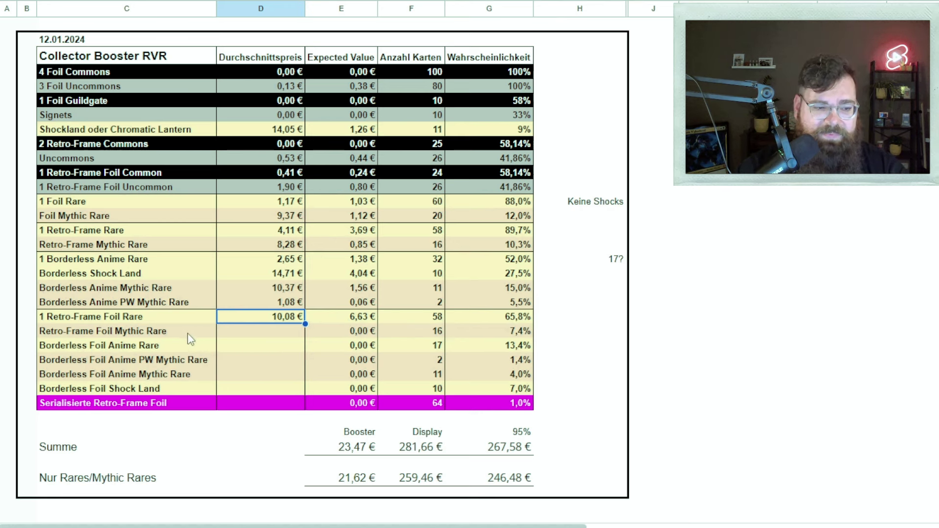
pyautogui.click(274, 337)
pyautogui.write('13,98 €')
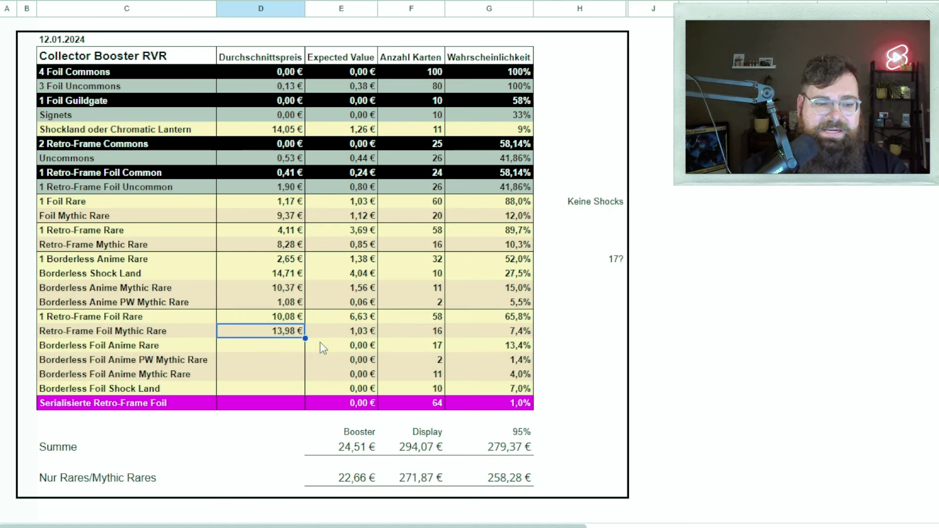
# Enter 7,46 € for Borderless Foil Anime Rare and 3,70 € for Borderless Foil Anime PW Mythic Rare, and compare both PW rows' expected values
pyautogui.click(263, 348)
pyautogui.write('7,46 €')
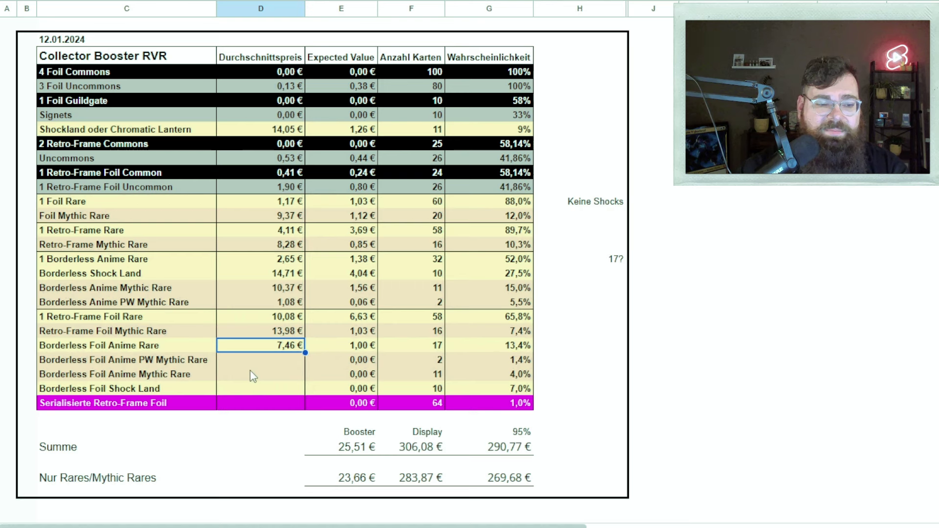
pyautogui.click(269, 363)
pyautogui.write('3,70 €')
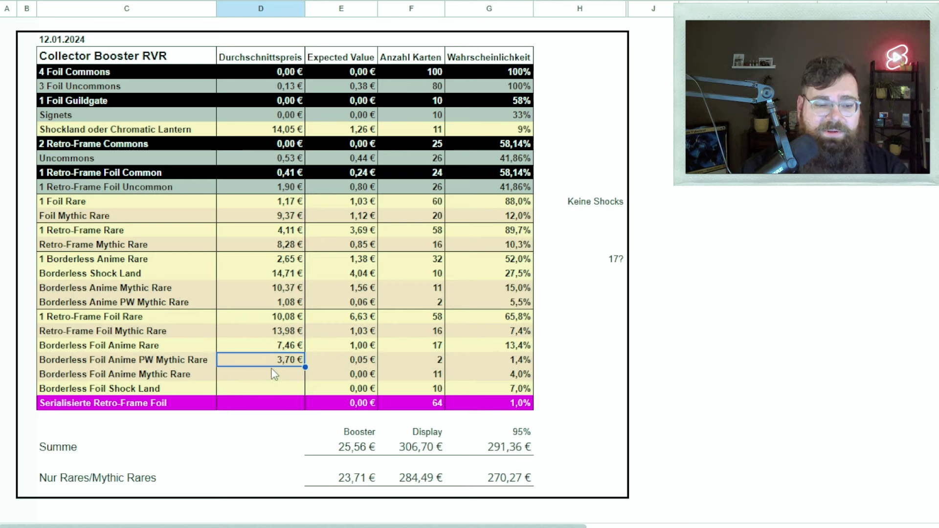
pyautogui.click(369, 361)
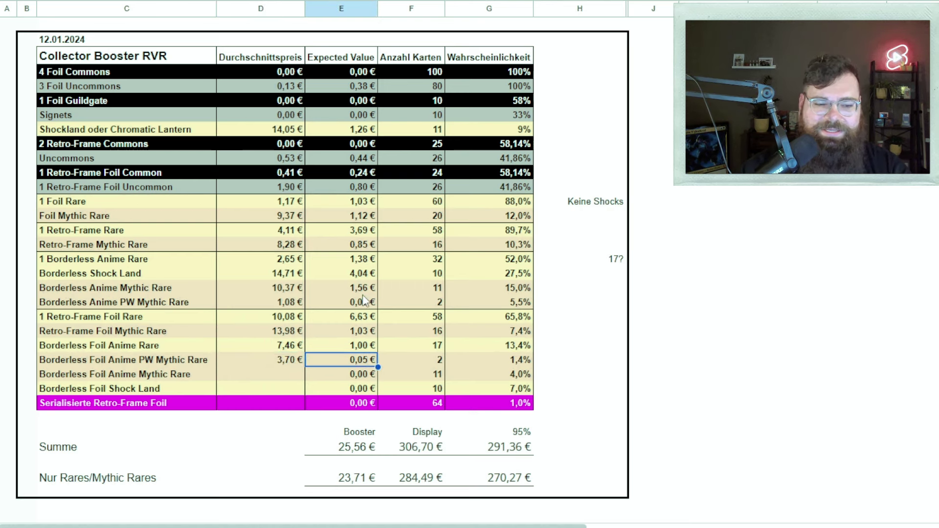
pyautogui.keyDown('ctrl'); pyautogui.click(361, 303); pyautogui.keyUp('ctrl')
pyautogui.keyDown('ctrl'); pyautogui.click(357, 362); pyautogui.keyUp('ctrl')
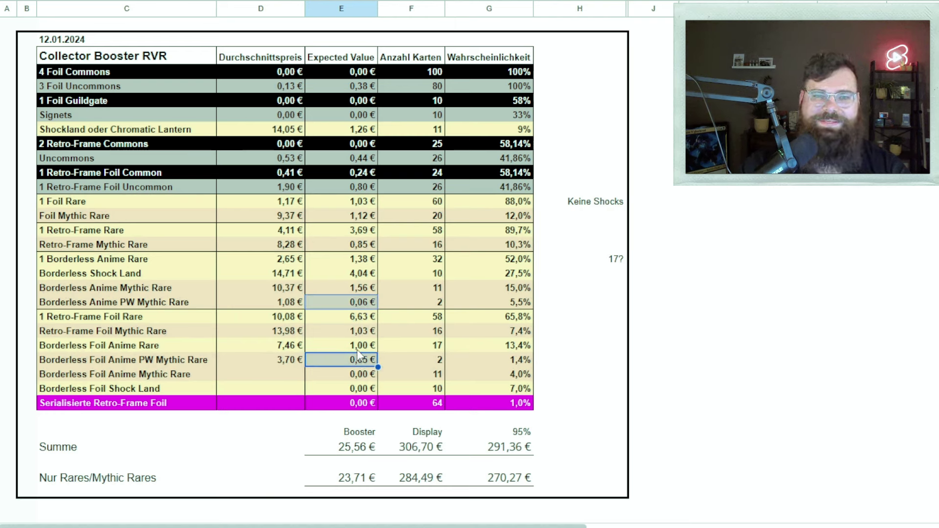
# Fill in average prices of 21,41 € for Borderless Foil Anime Mythic Rare and 22,77 € for Borderless Foil Shock Land
pyautogui.click(277, 371)
pyautogui.write('21,41')
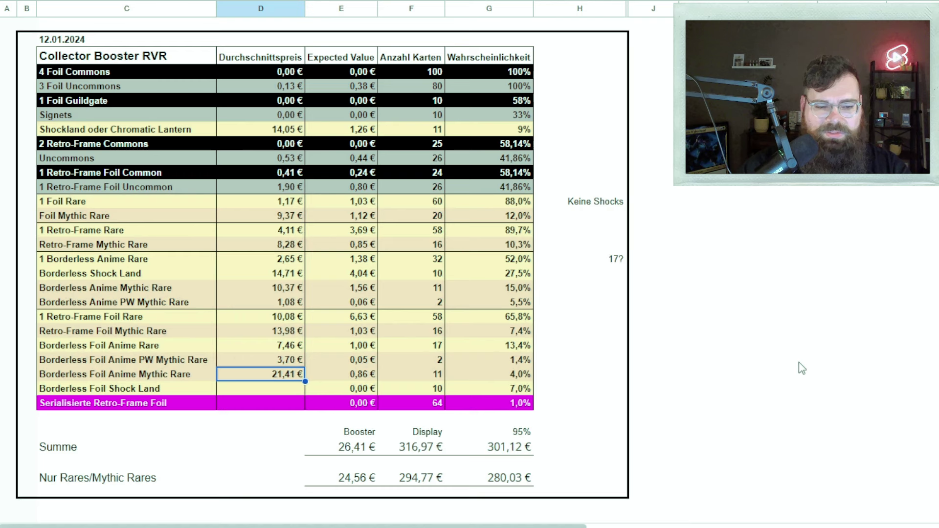
pyautogui.click(817, 360)
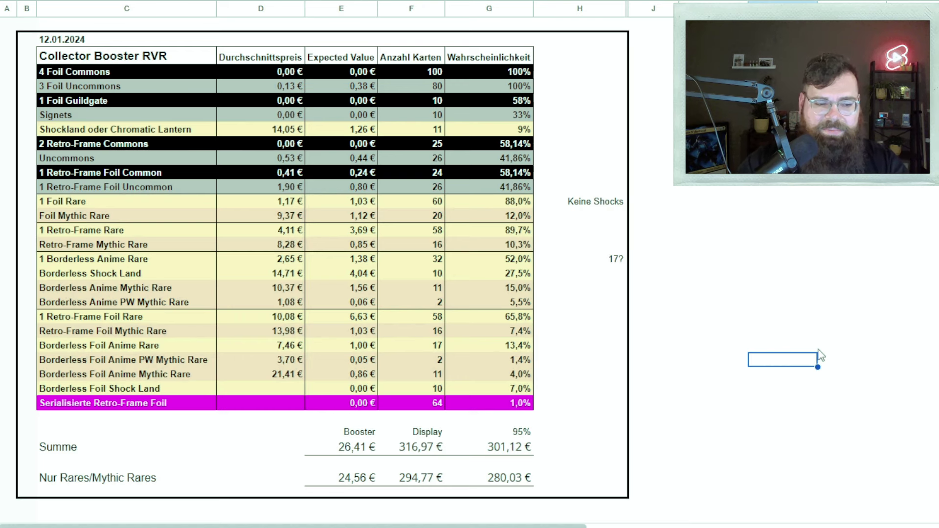
pyautogui.hotkey('ctrl', 'z')
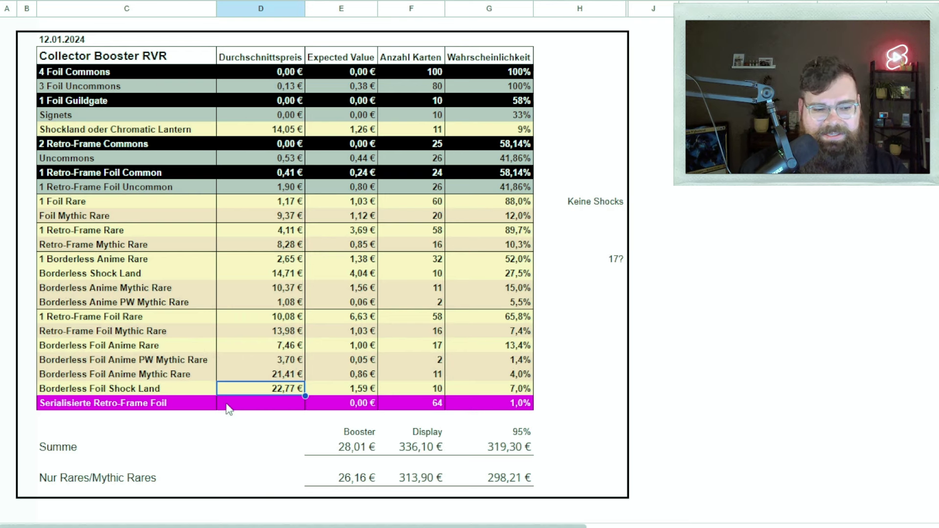
# Check the Serialisierte Retro-Frame Foil probability and enter its average price of 513,83 €
pyautogui.click(462, 417)
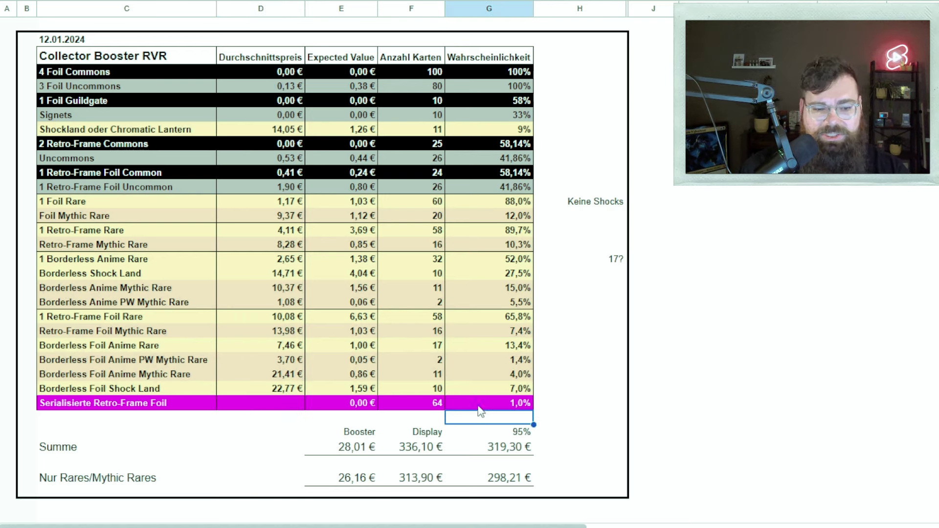
pyautogui.click(479, 406)
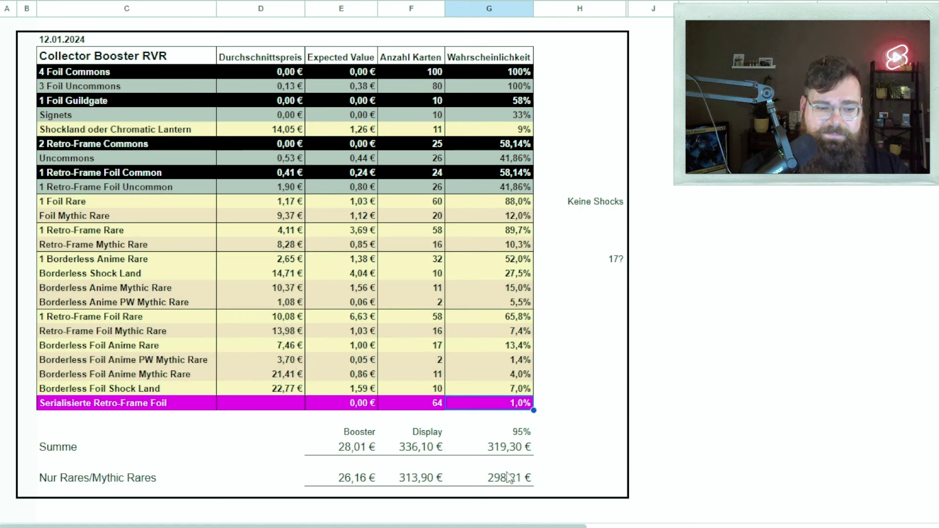
pyautogui.click(248, 410)
pyautogui.write('513,83 €')
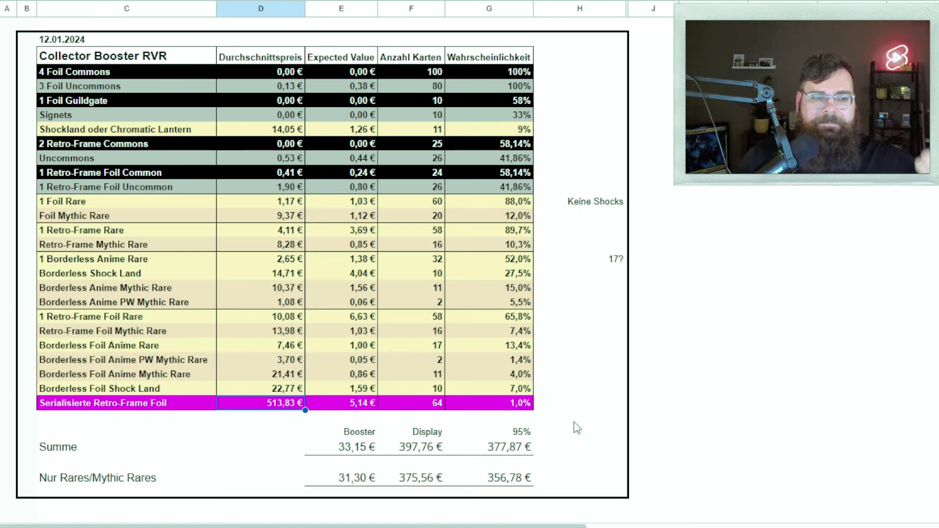
# Read the Fun Facts box below the booster and display totals
pyautogui.scroll(-2, 582, 421)
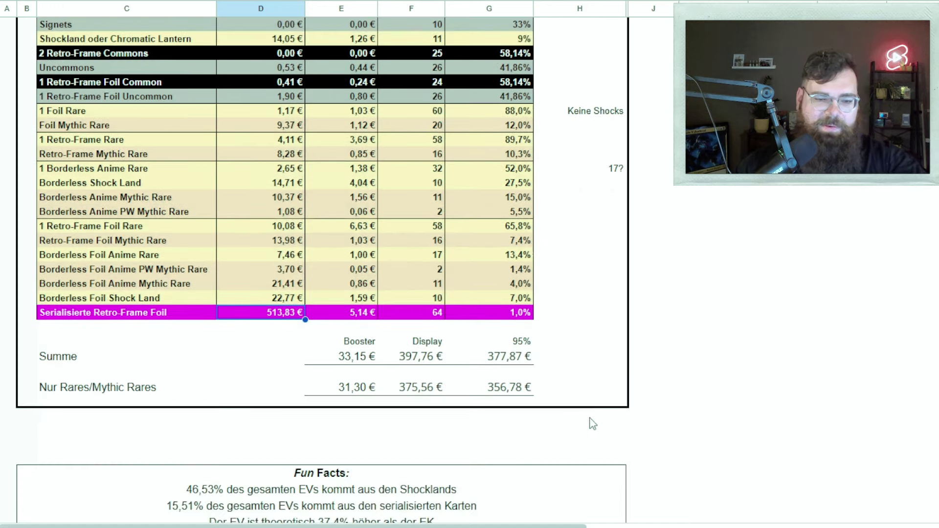
pyautogui.scroll(-6, 593, 424)
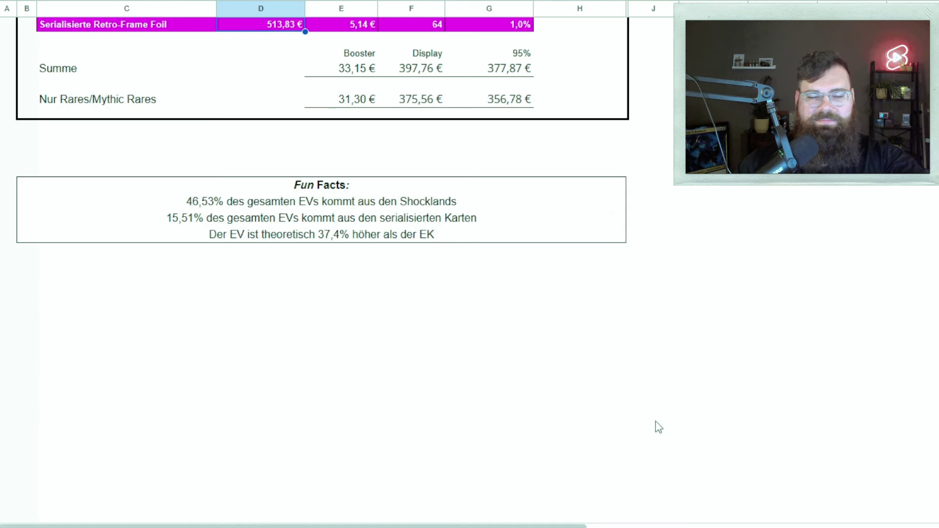